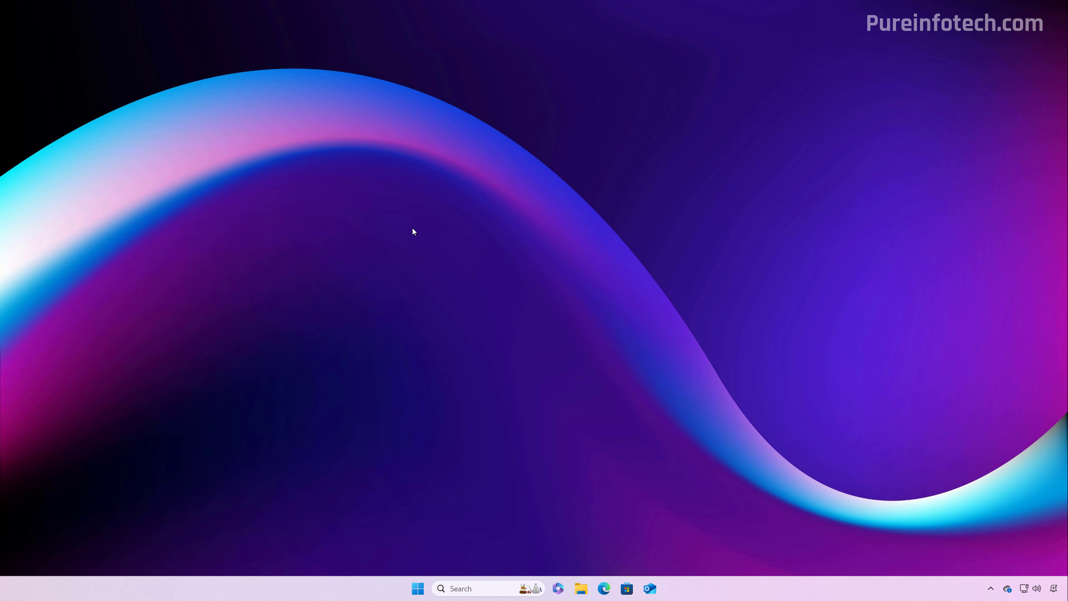
Step: Check for updates on Settings' Windows Update page, revealing Windows 11, version 25H2 is available
key("super")
type("settings")
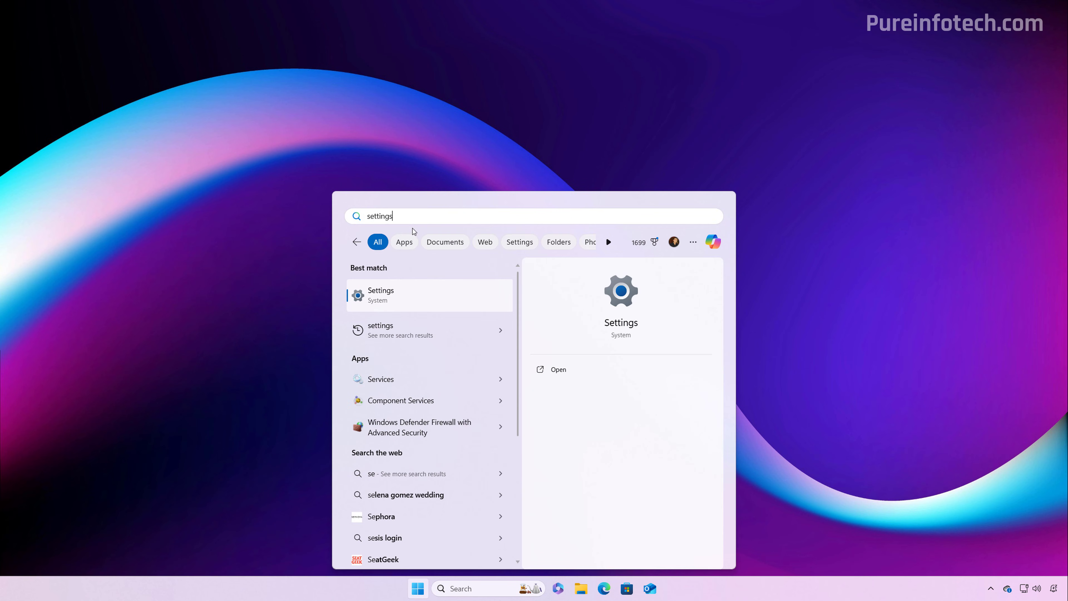
left_click(387, 301)
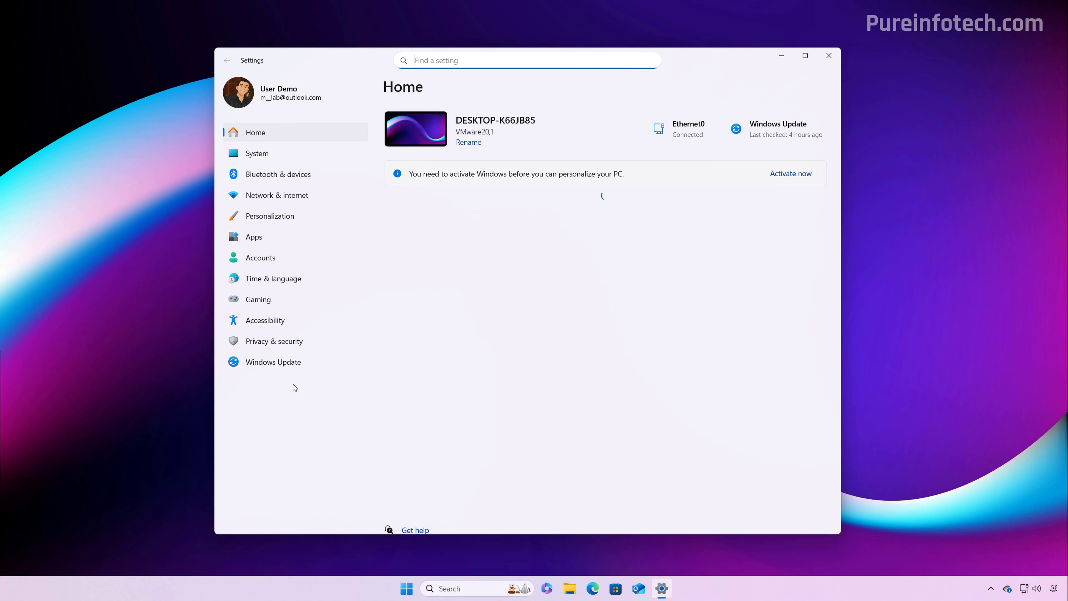
left_click(281, 362)
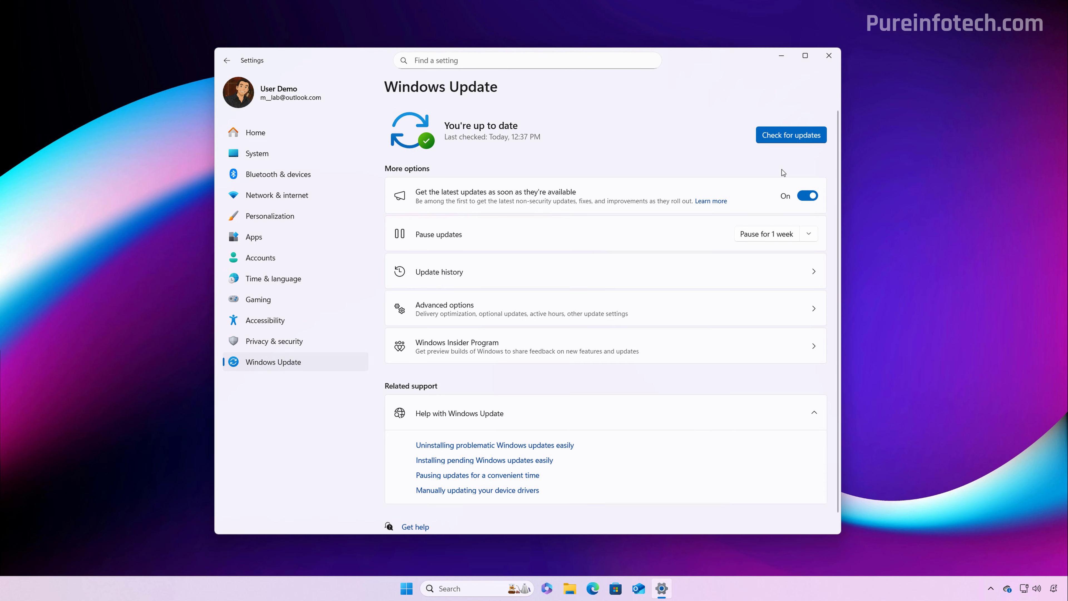
left_click(791, 135)
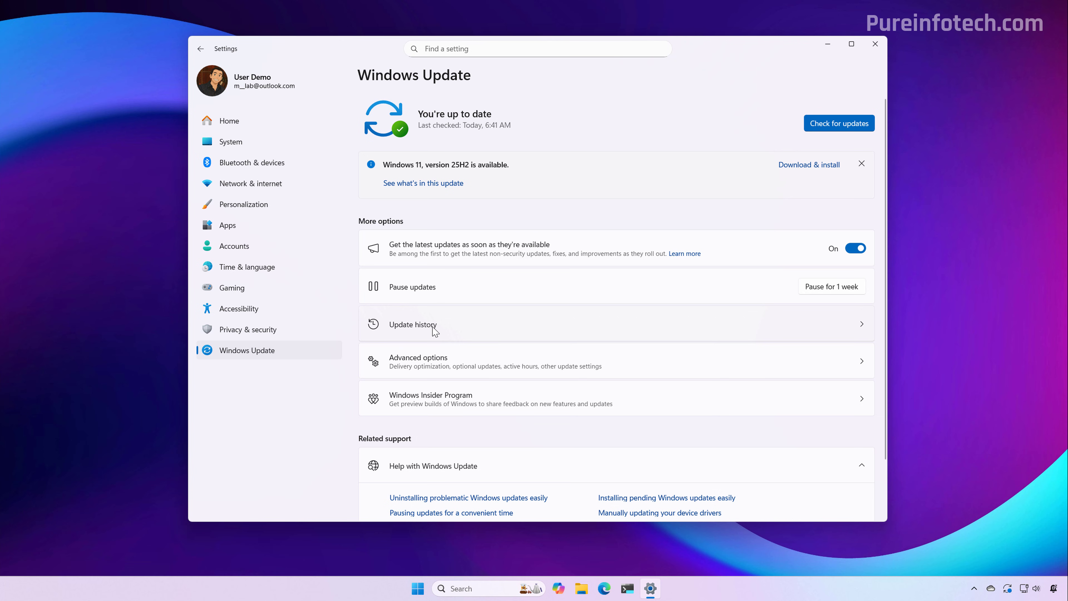
Step: In Update history, select update KB5065789 and installed build 26100.6718, then show the desktop
left_click(496, 323)
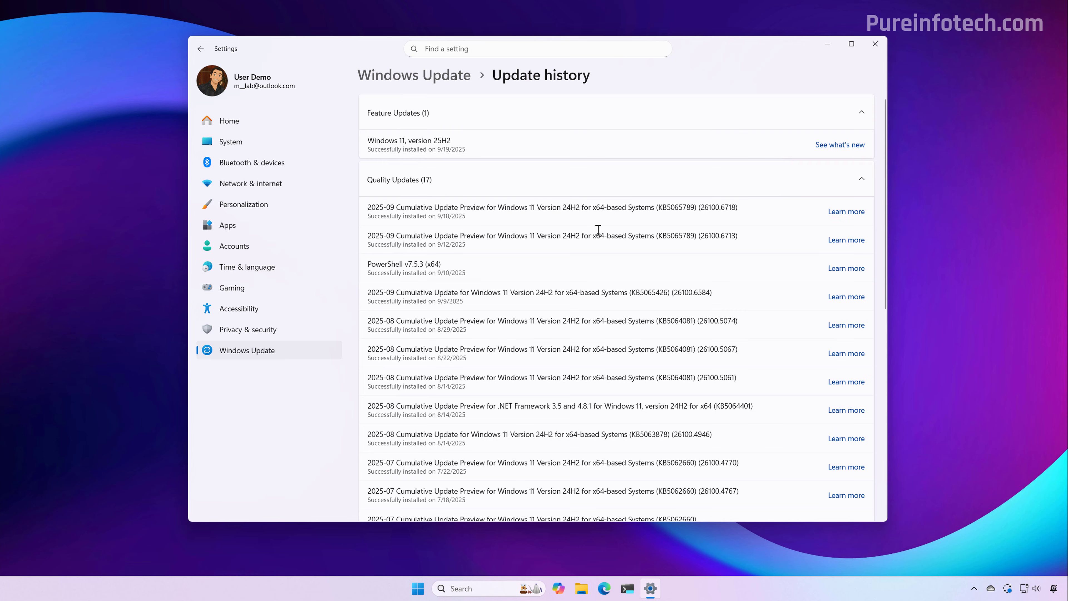
left_click_drag(658, 207, 695, 208)
left_click(700, 214)
left_click_drag(701, 208, 764, 208)
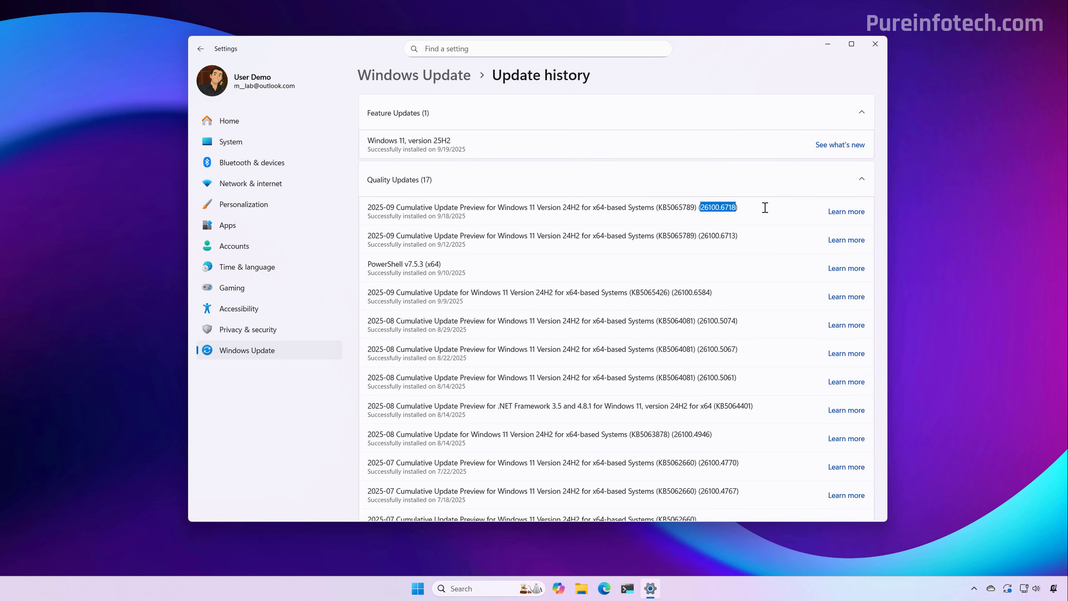
key("super+d")
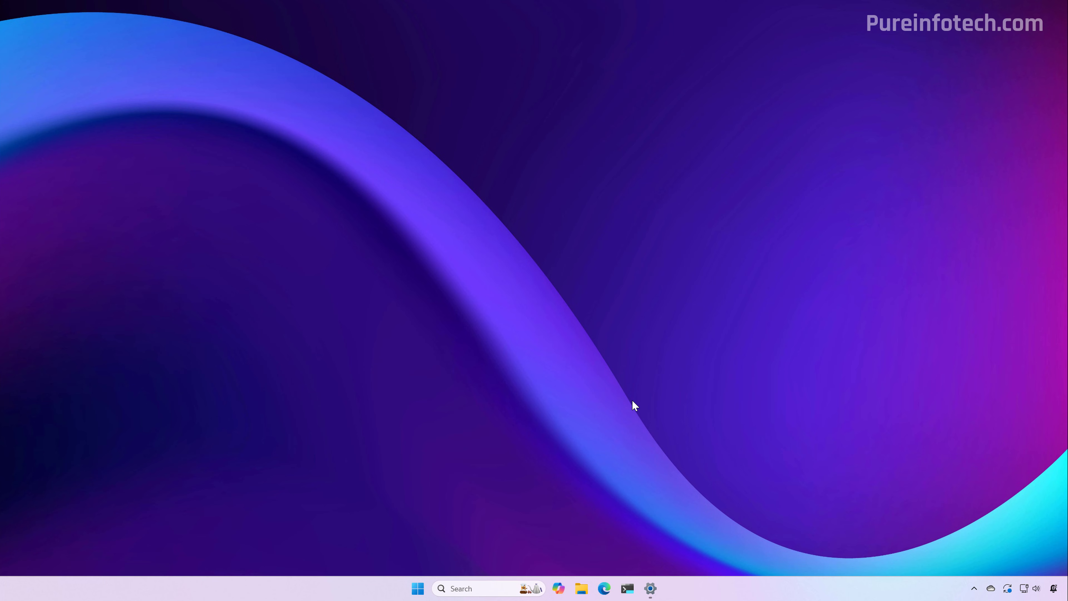
Step: Check for app updates in Microsoft Store's Downloads page
left_click(417, 588)
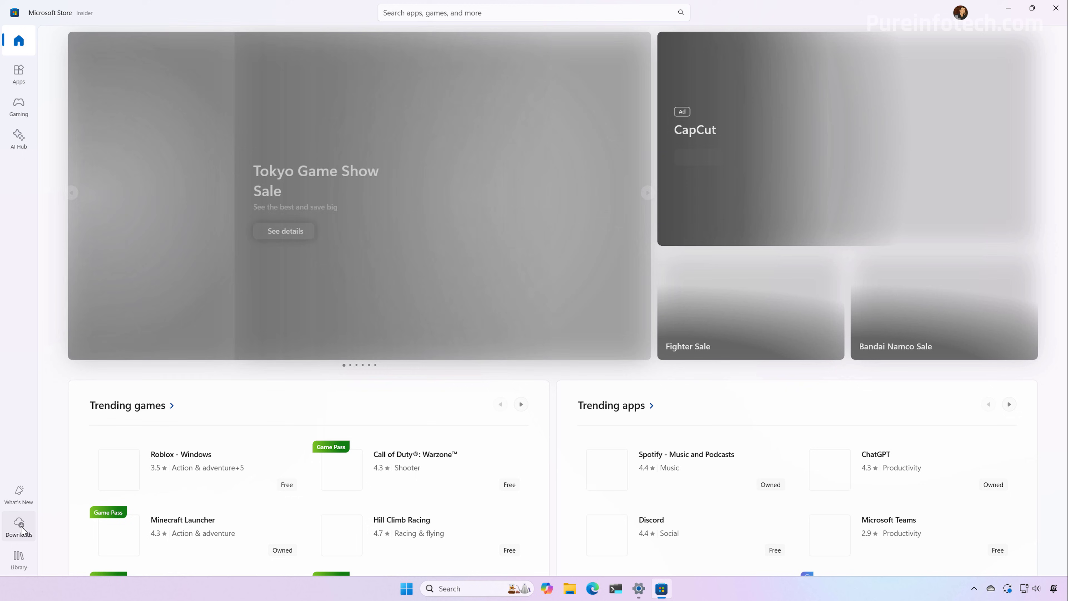
left_click(19, 526)
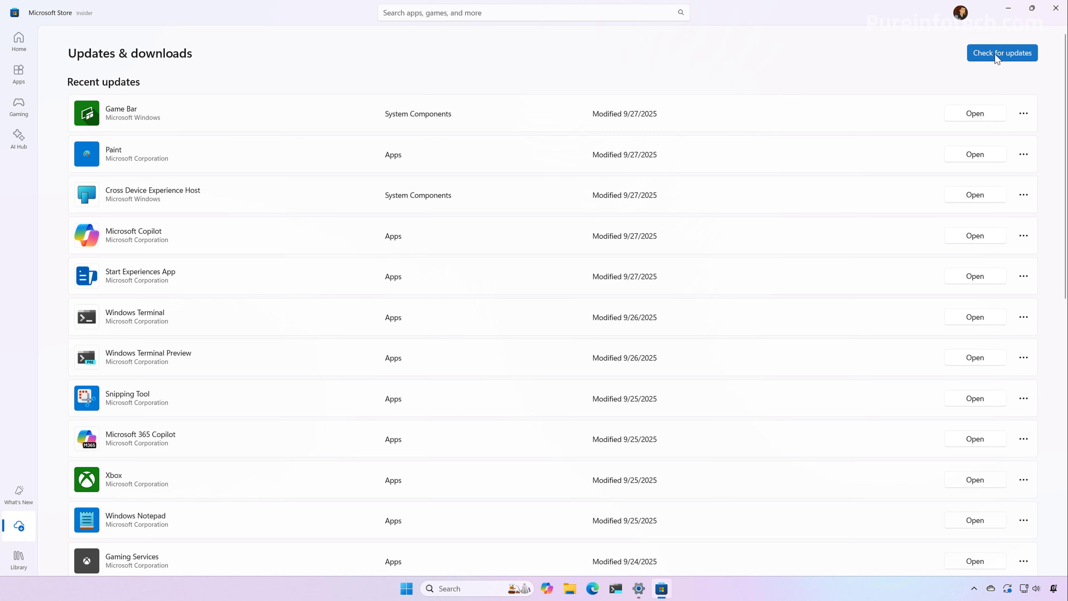
left_click(996, 58)
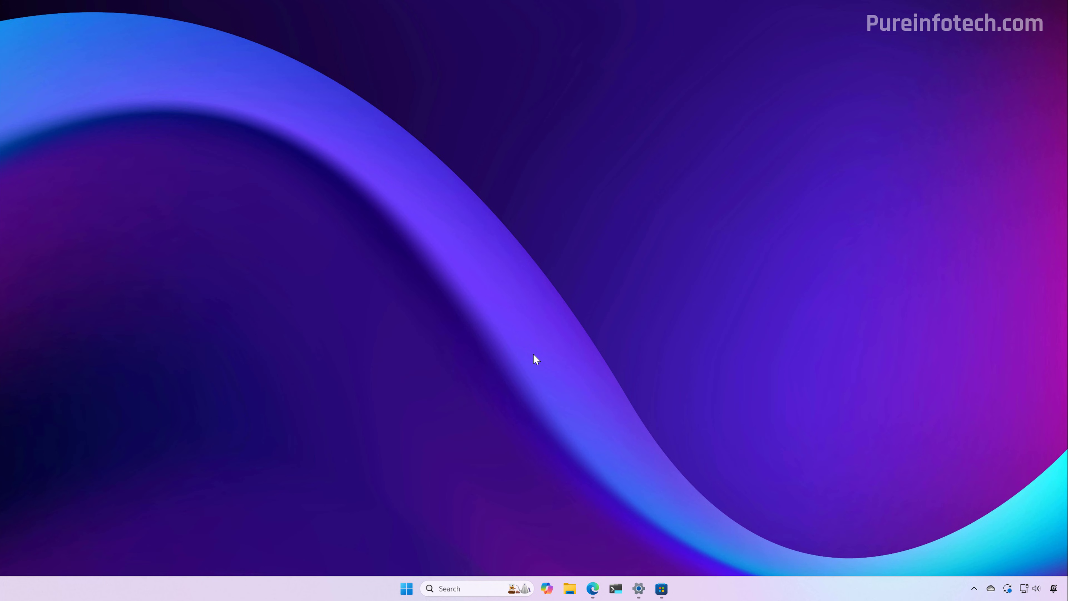
Step: Download ViVeTool-v0.3.4-IntelAmd.zip from the ViVe releases page in Edge and show its Downloads folder
left_click(598, 587)
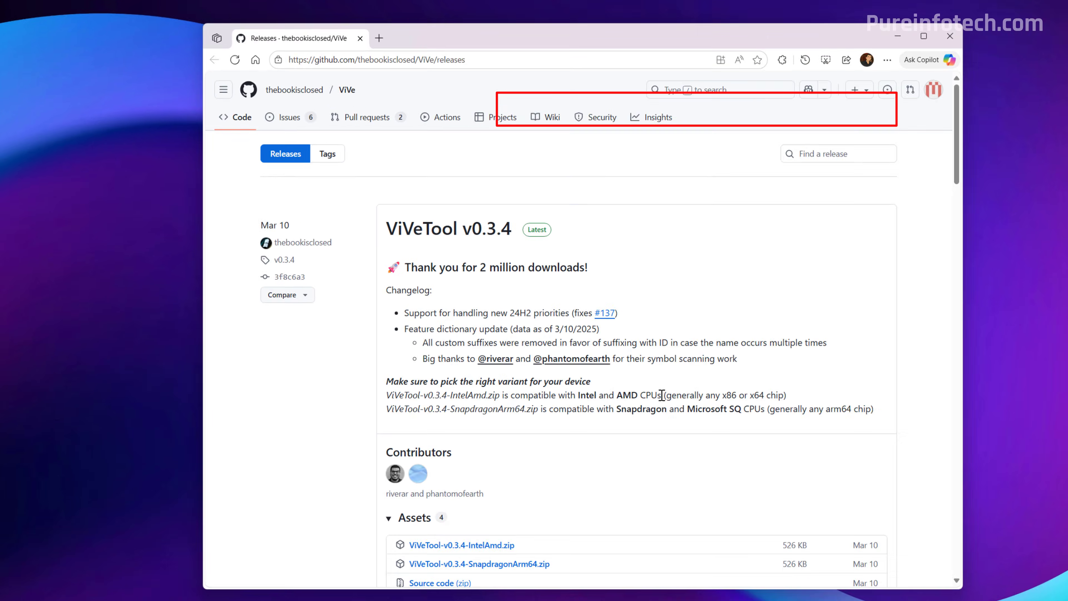
scroll(661, 395, "down", 3)
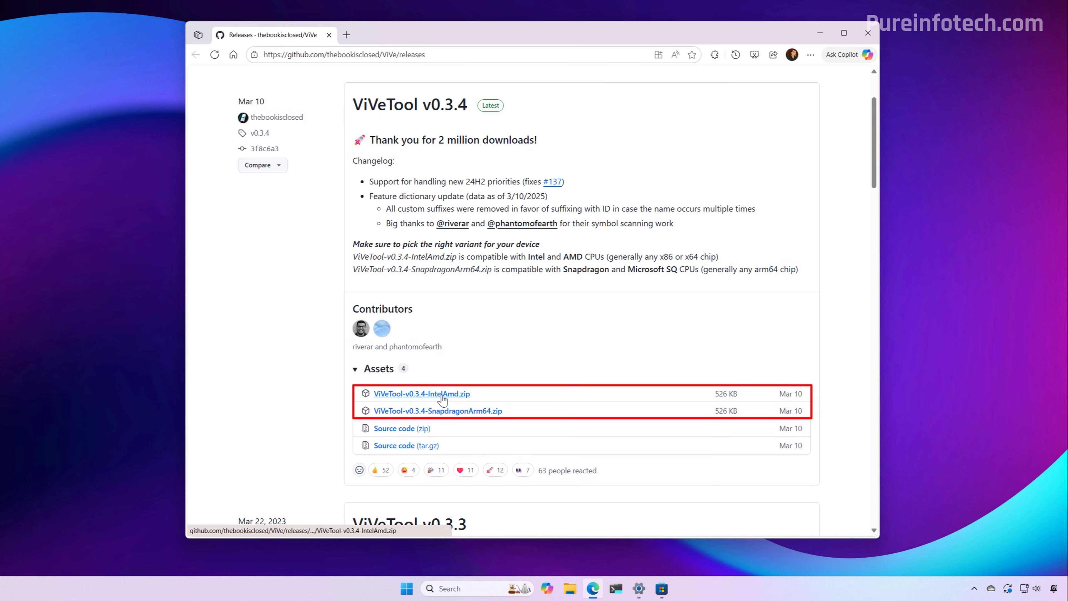
left_click(442, 395)
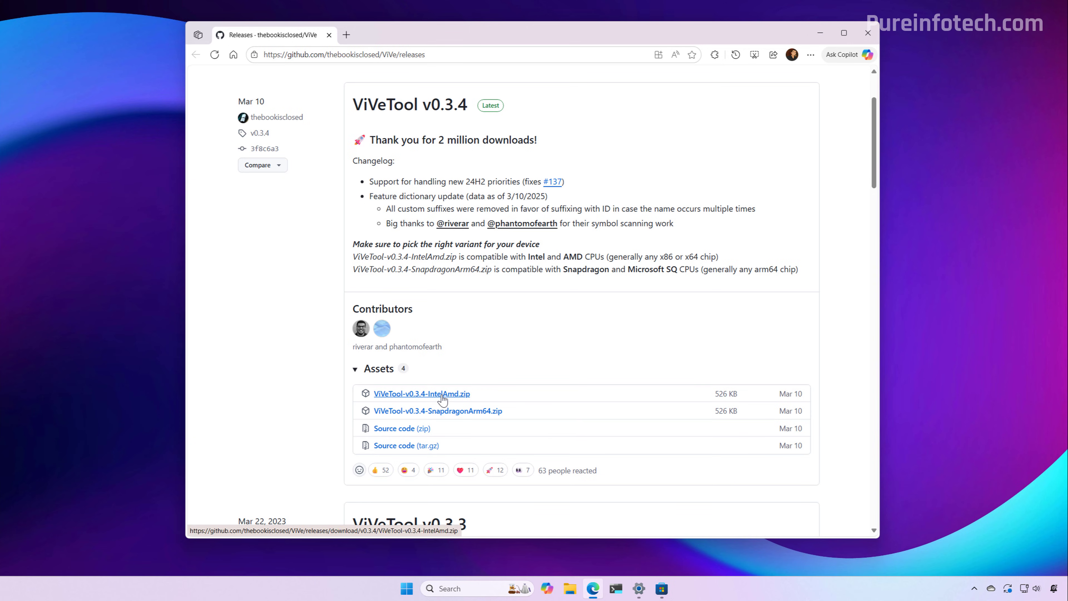
left_click(661, 114)
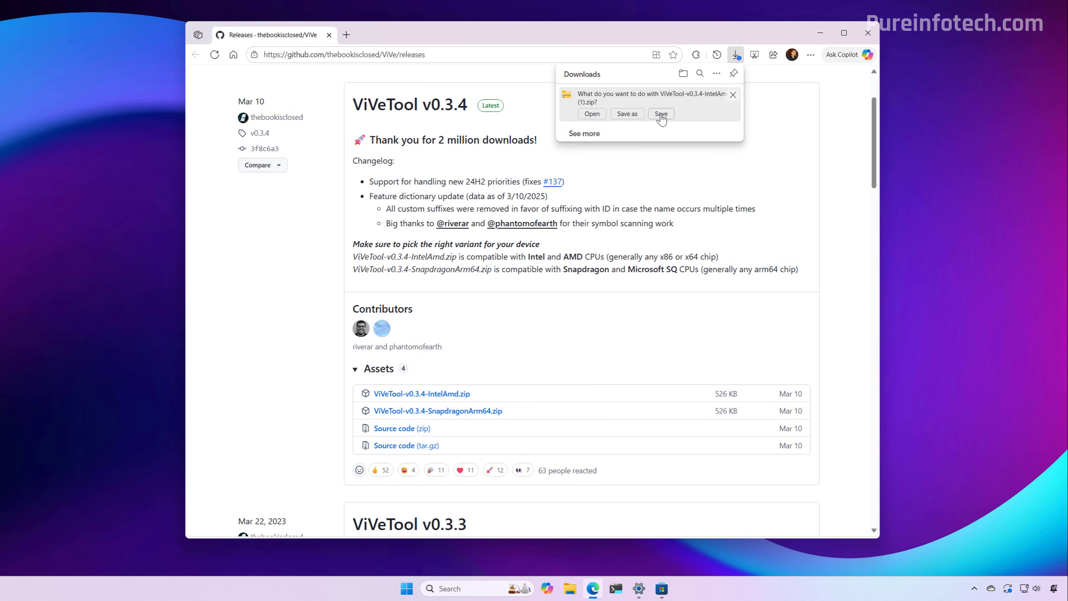
left_click(683, 74)
left_click(820, 33)
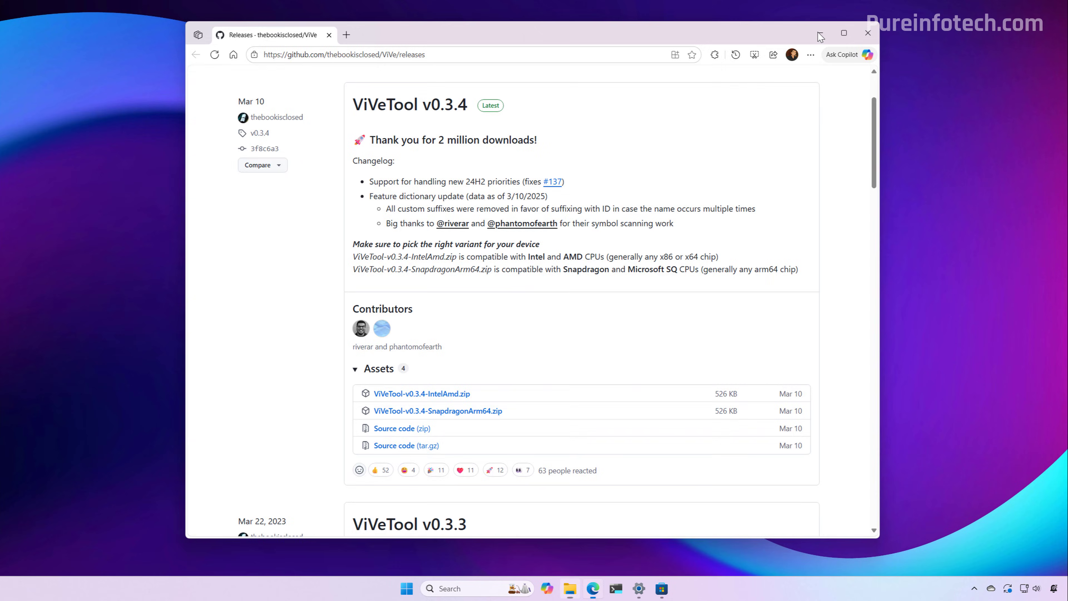
Step: Extract the ViVeTool zip into a new ViVeTool-v0.3.4-IntelAmd (1) folder
left_click(578, 184)
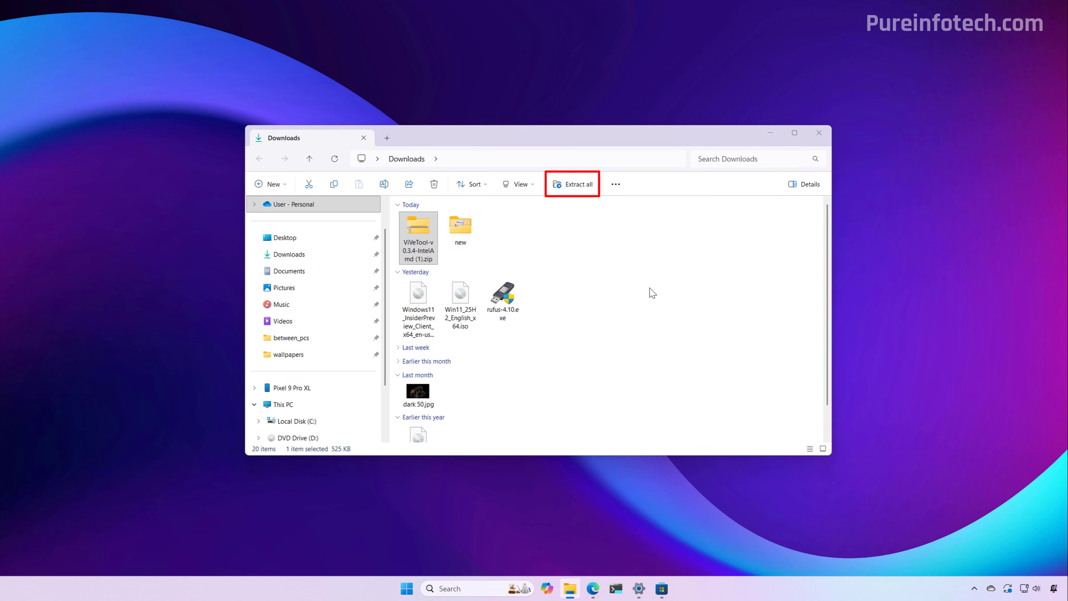
left_click(581, 249)
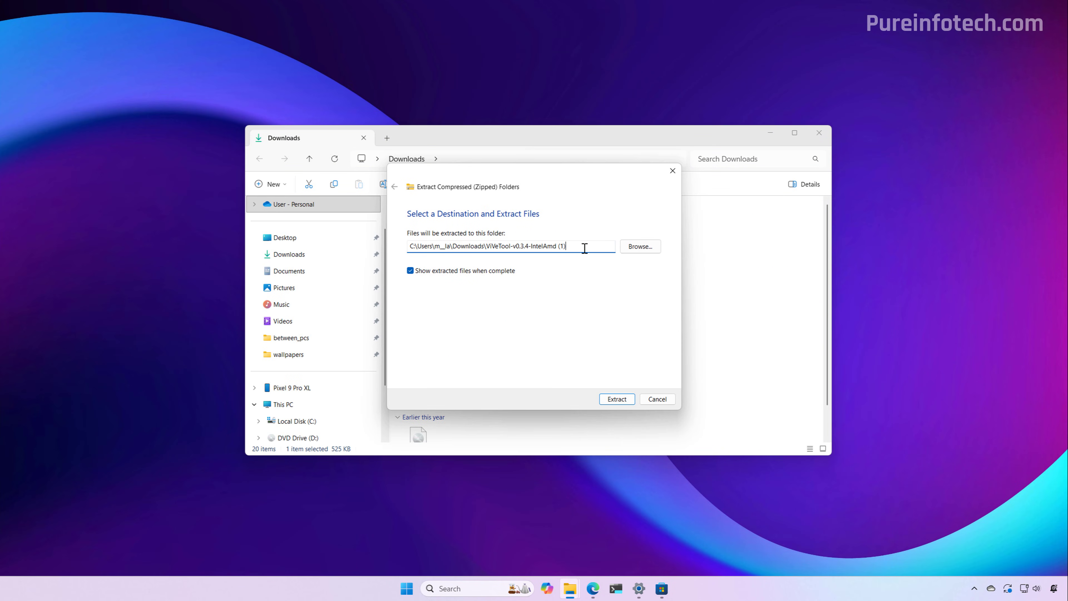
left_click(625, 403)
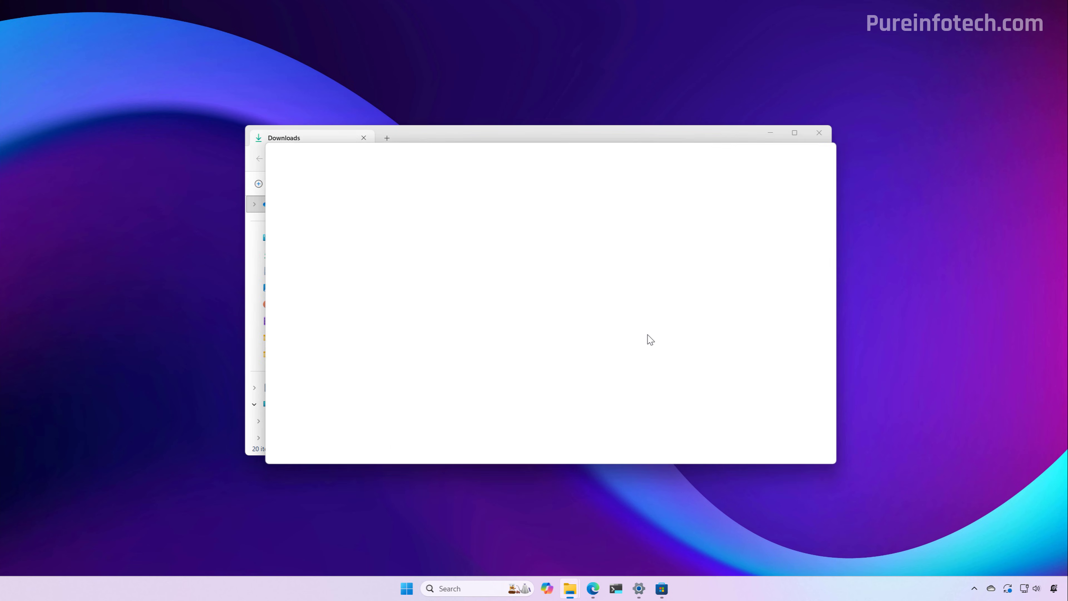
Step: Copy the extracted ViVeTool folder's full path from the address bar
left_click(594, 173)
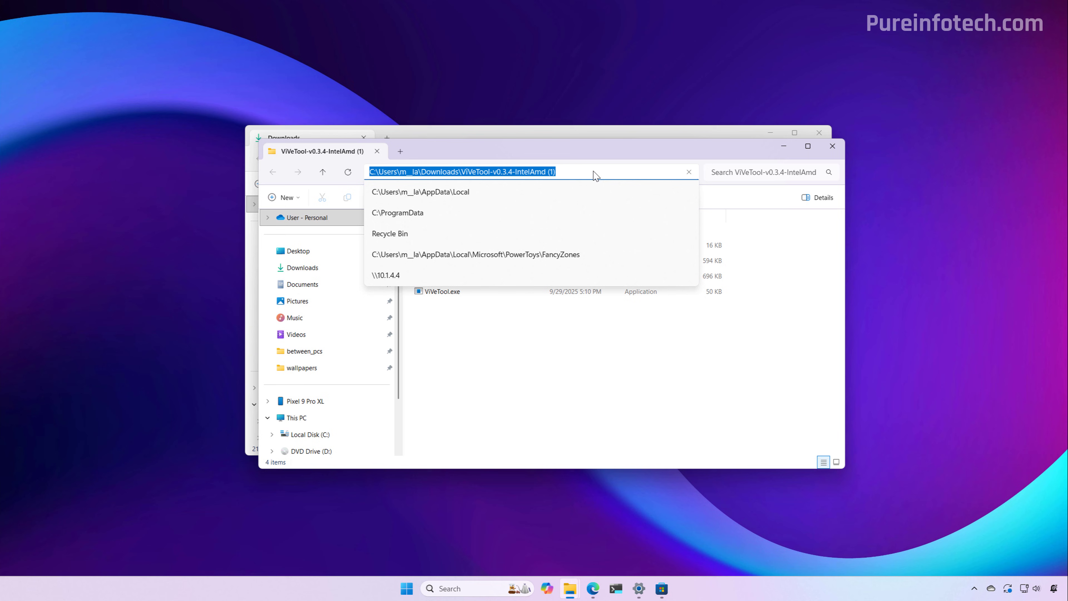
right_click(517, 170)
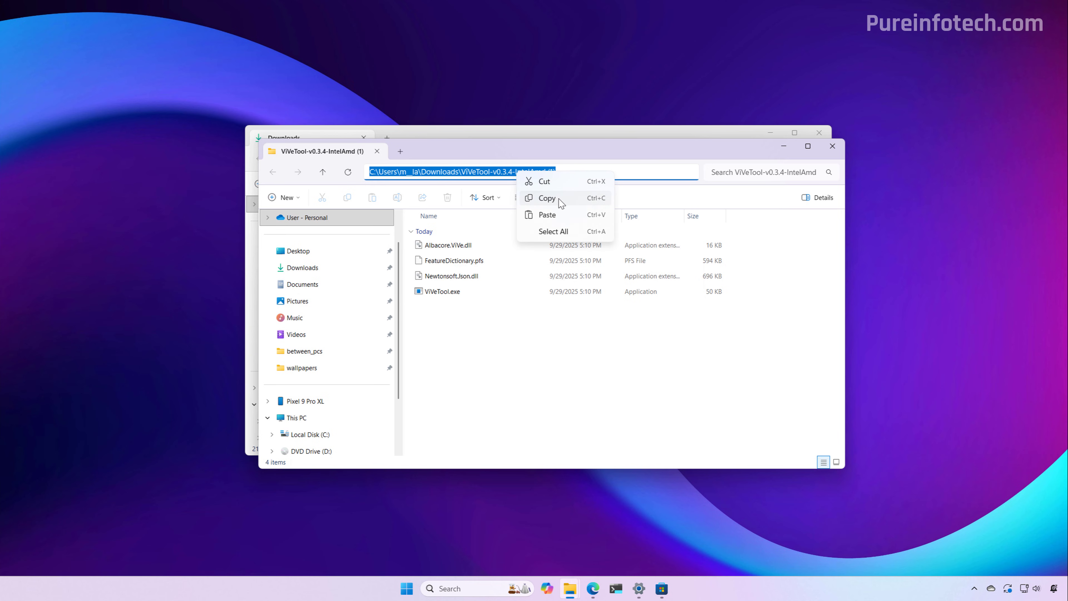
left_click(549, 202)
Step: Launch Terminal Preview as administrator and approve the UAC prompt
key("super+d")
key("super")
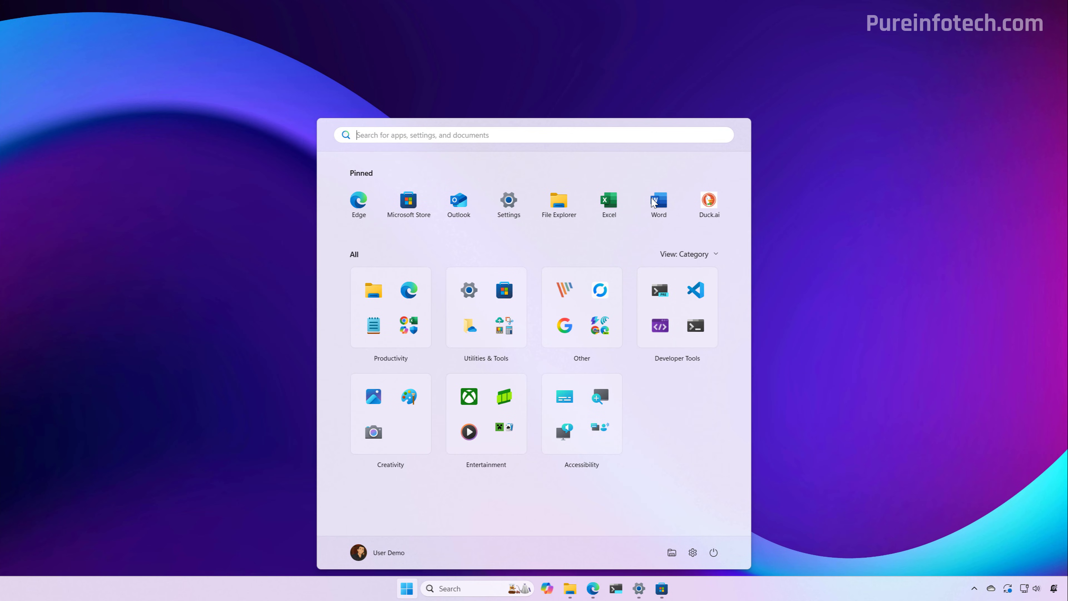
type("termin")
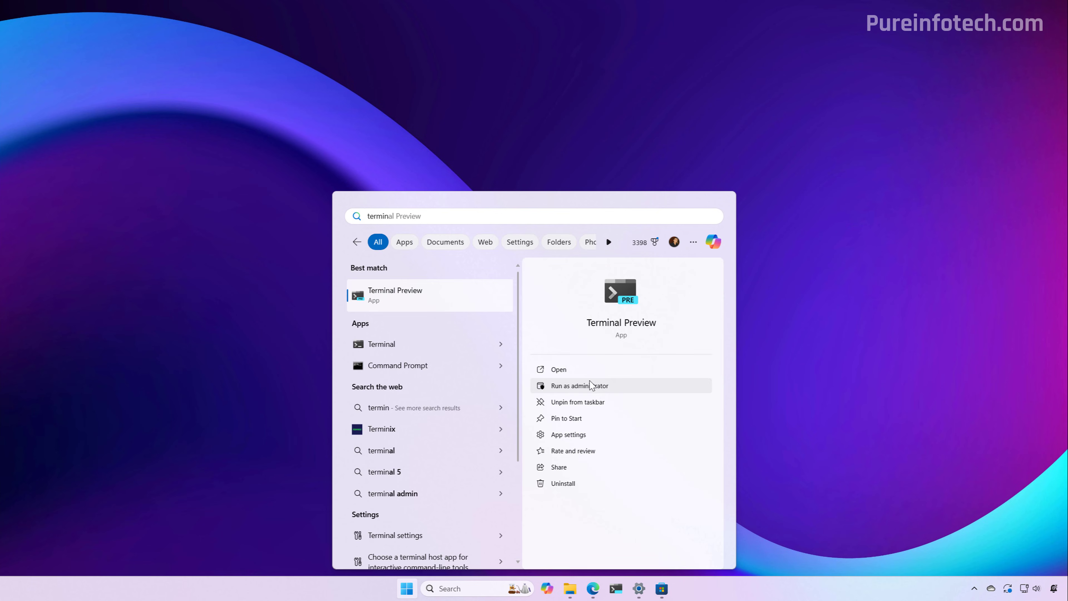
left_click(592, 384)
left_click(482, 381)
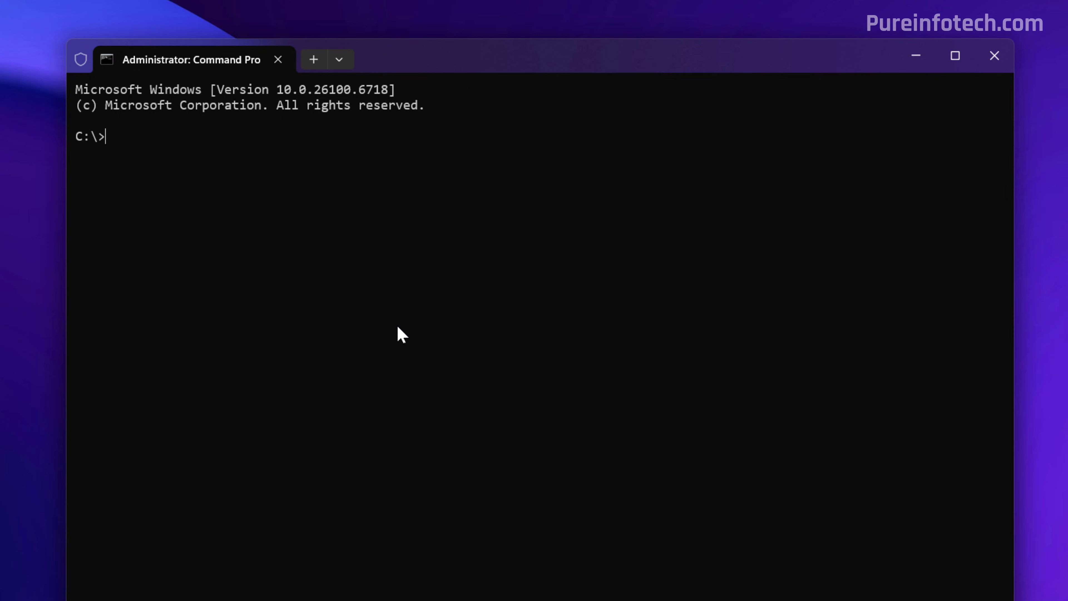
Step: Change directory into the pasted ViVeTool folder path with cd "..."
type("cd \"\"")
key("Left")
key("ctrl+v")
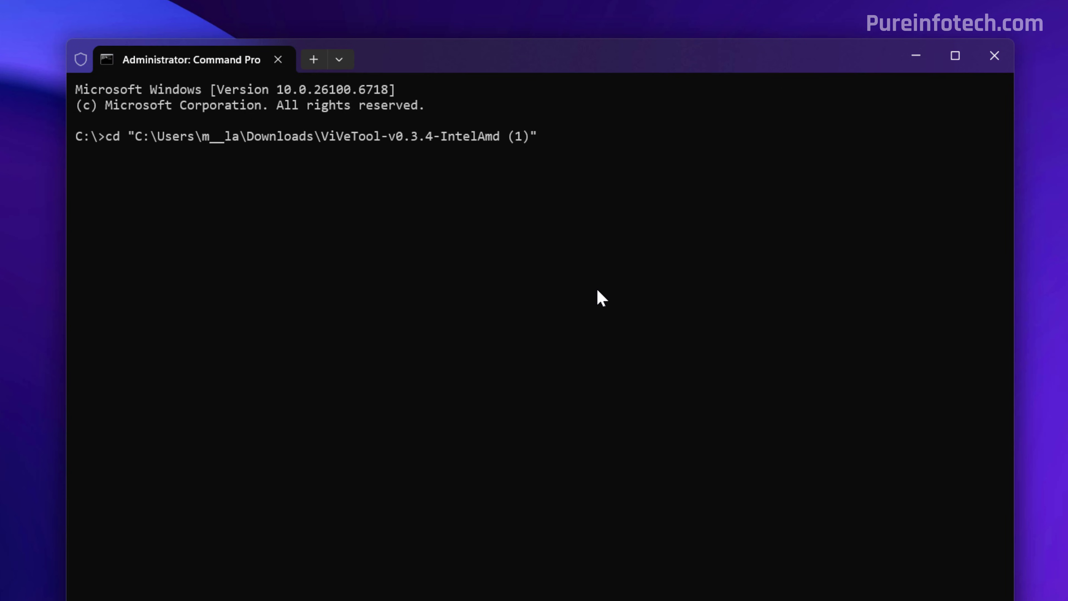
key("Left")
key("Left")
key("Left")
key("Right")
key("Right")
key("Right")
key("Right")
key("Return")
Step: Run vivetool /enable /id:57048226, see it report success, and close the terminal
key("ctrl+plus")
key("ctrl+v")
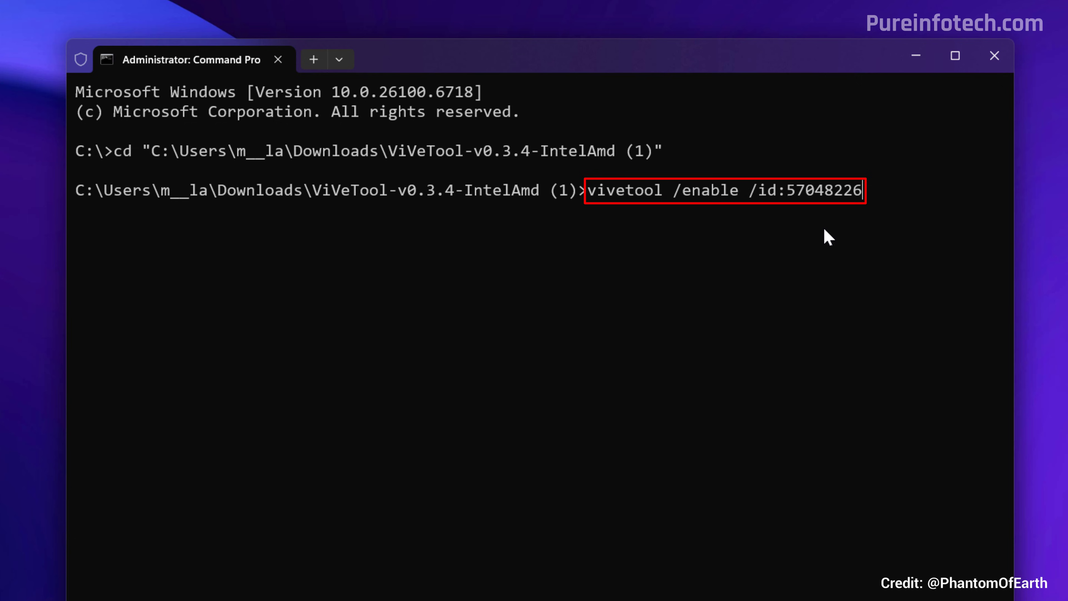
key("Return")
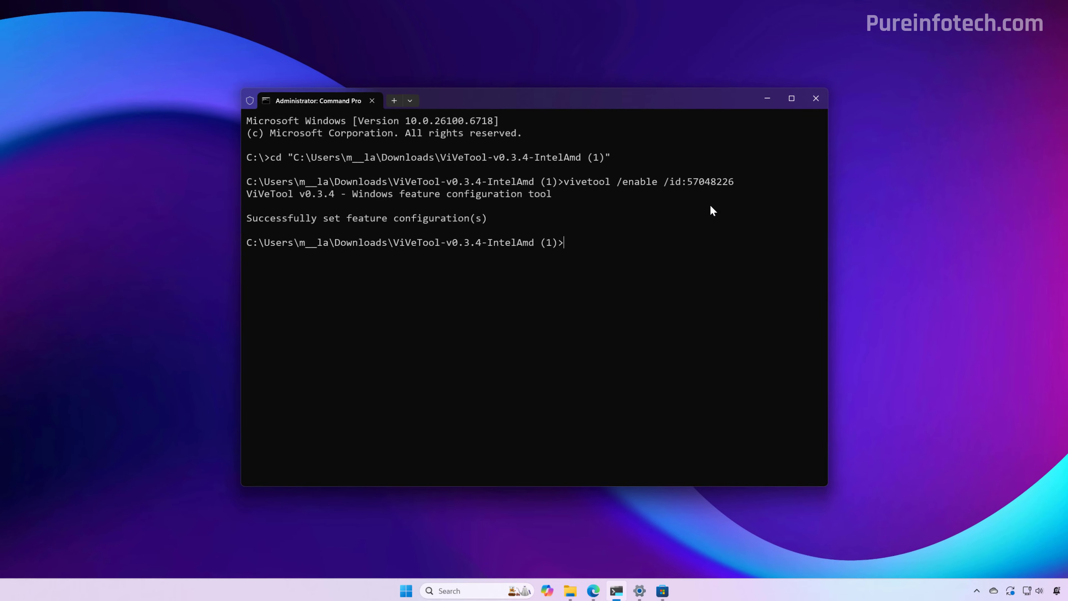
left_click(814, 100)
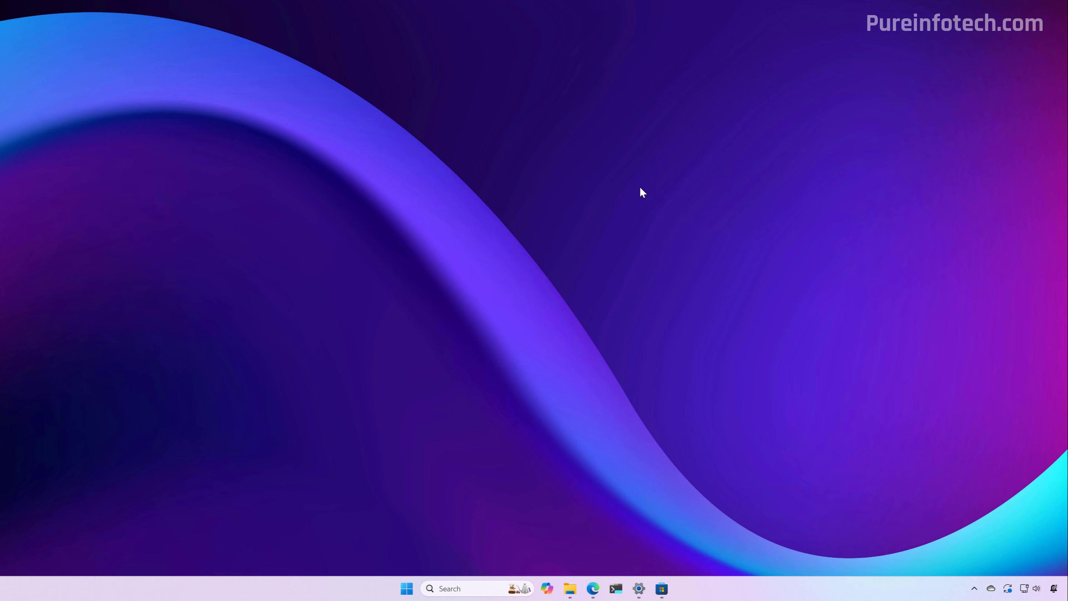